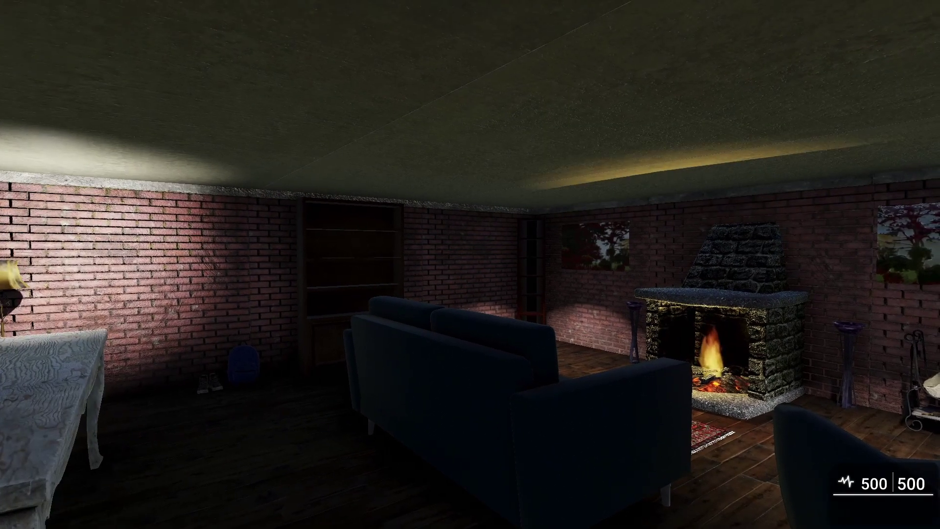
In play-test, walk from the sofa past the table and lamp toward the fireplace.
key(s)
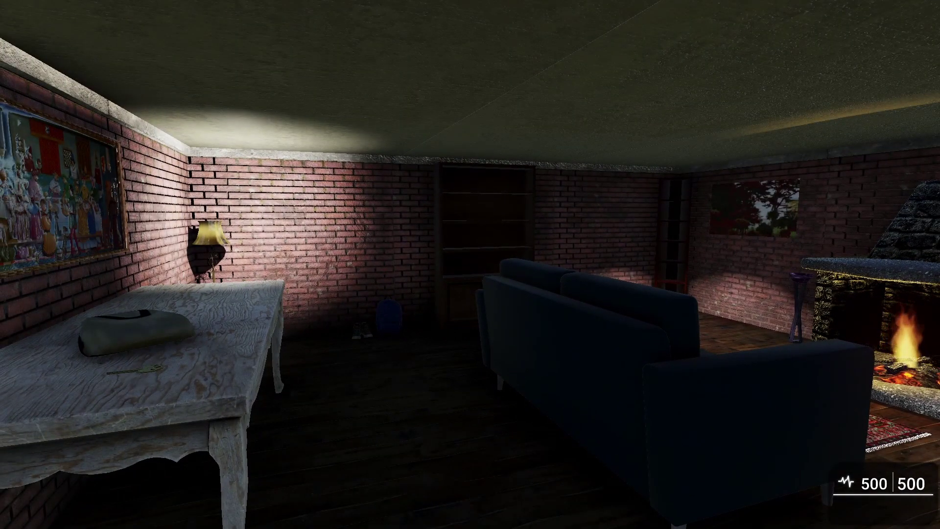
key(d)
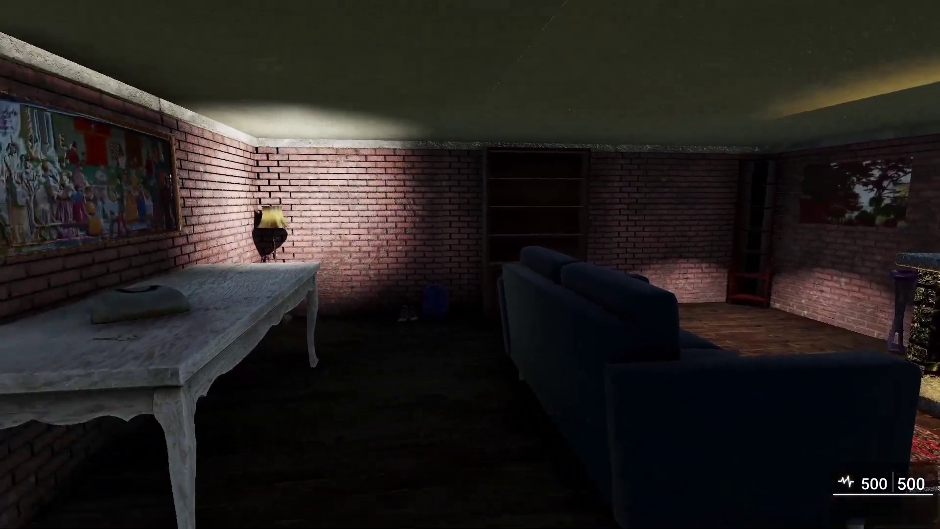
key(w)
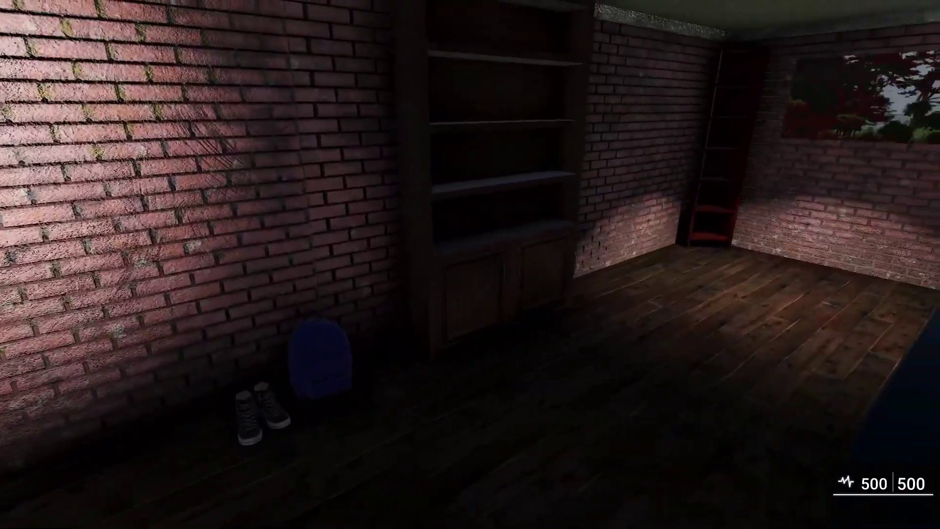
Walk past the sofa to the fireplace tools and press E to trigger the switch.
key(w)
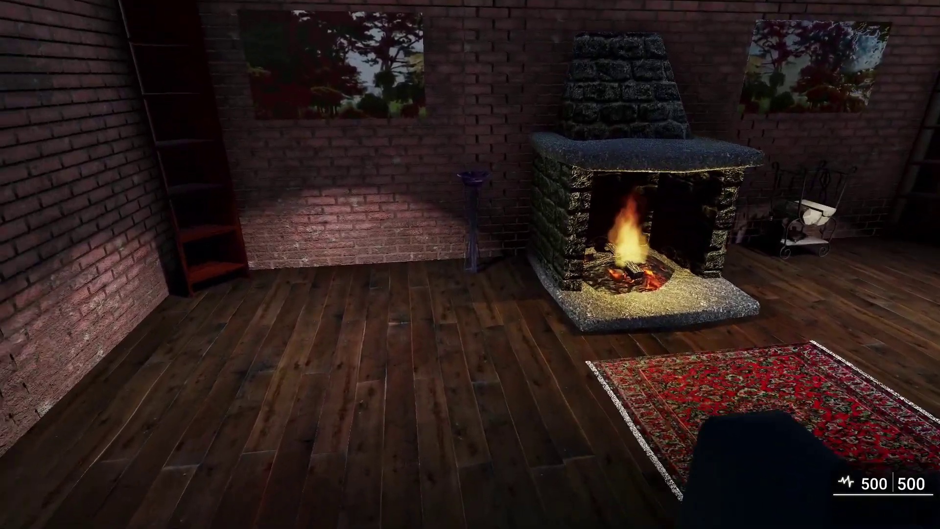
key(w)
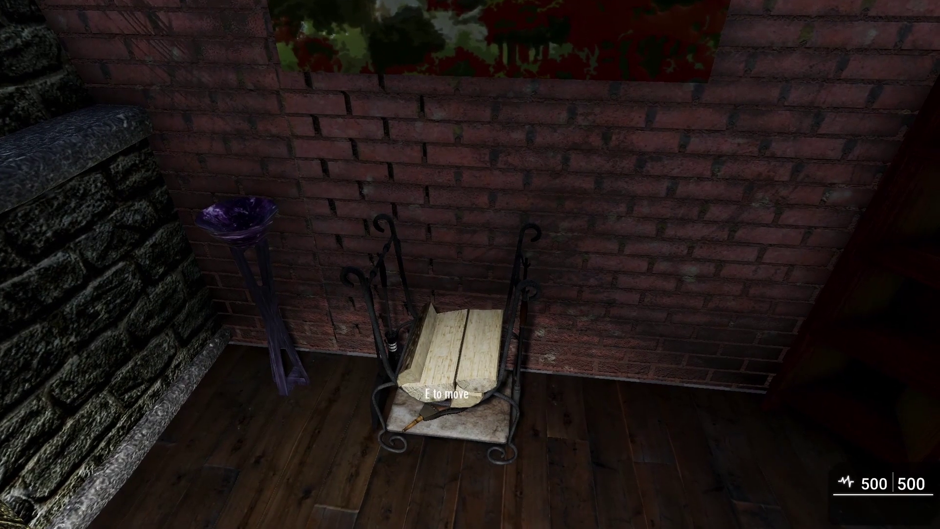
key(e)
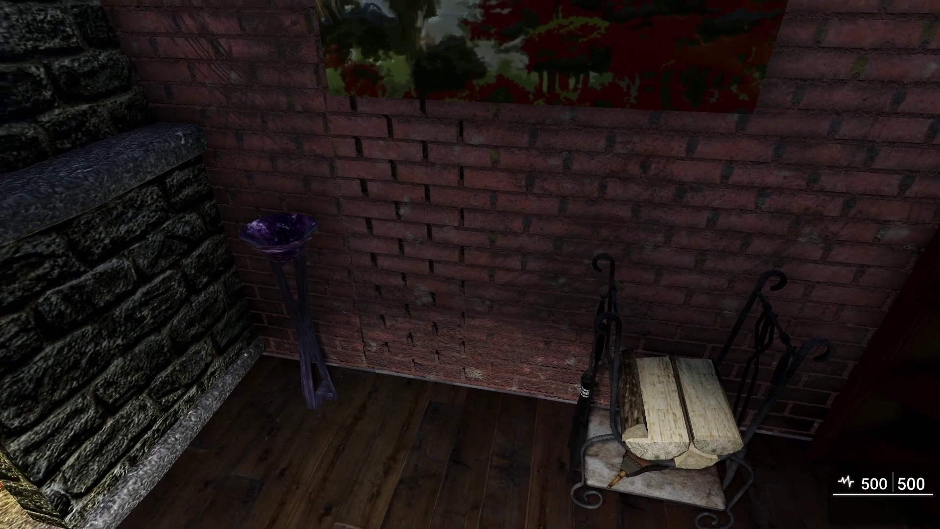
Step back along the fireplace wall to watch the log rack slide aside.
key(s)
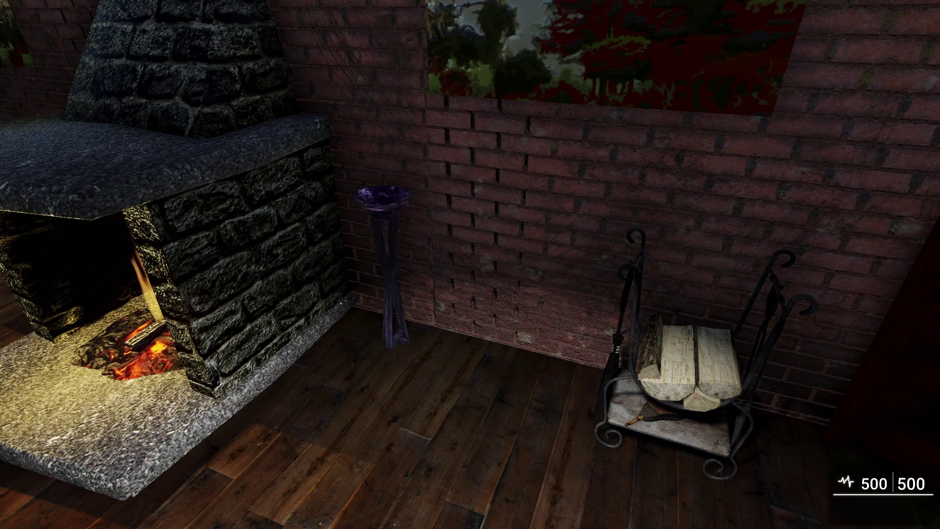
key(a)
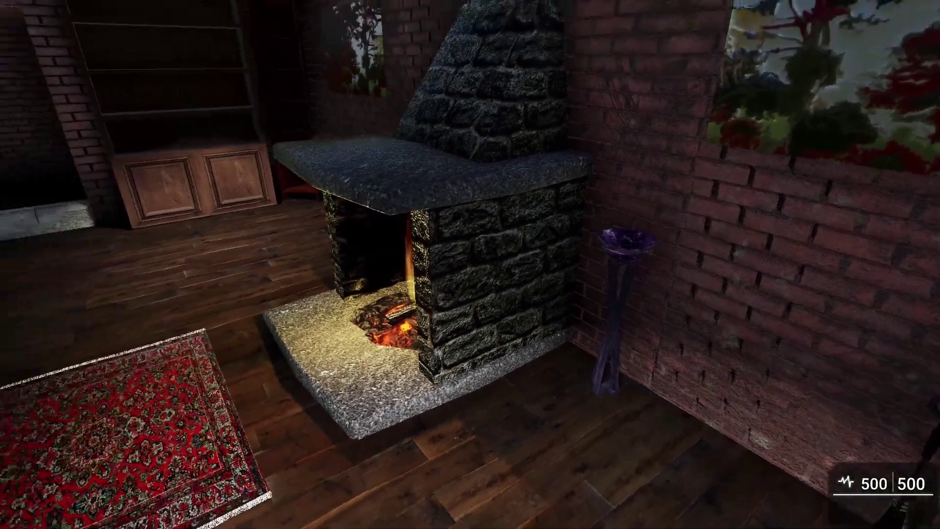
key(s)
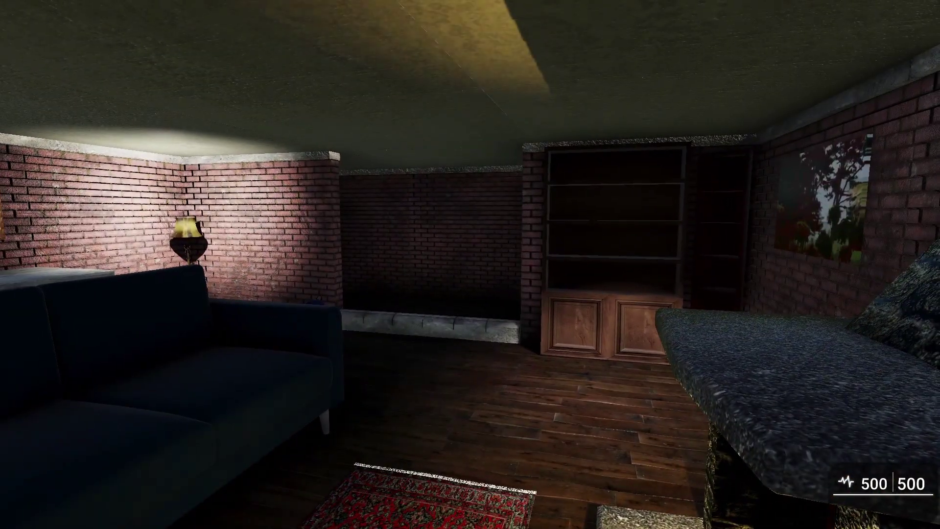
Walk into the opening beside the bookshelf and along the brick corridor to the crystal obelisk.
key(w)
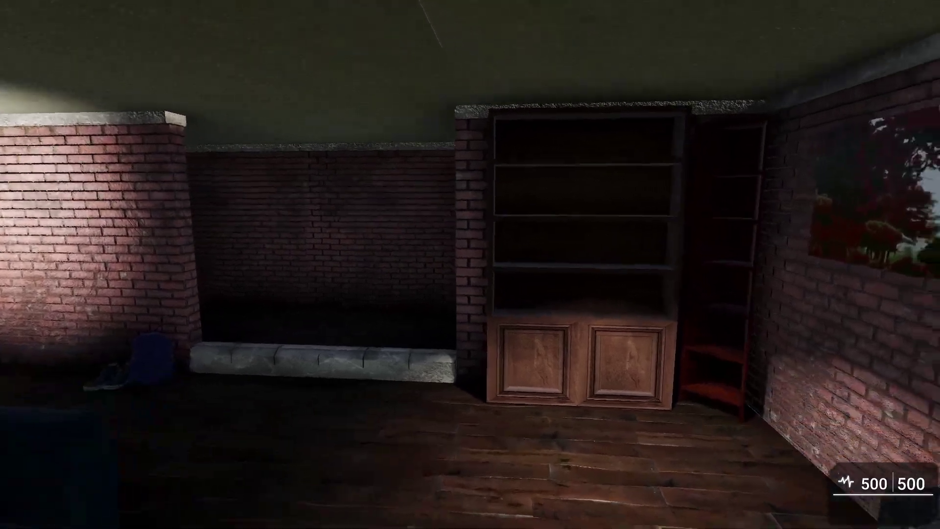
key(w)
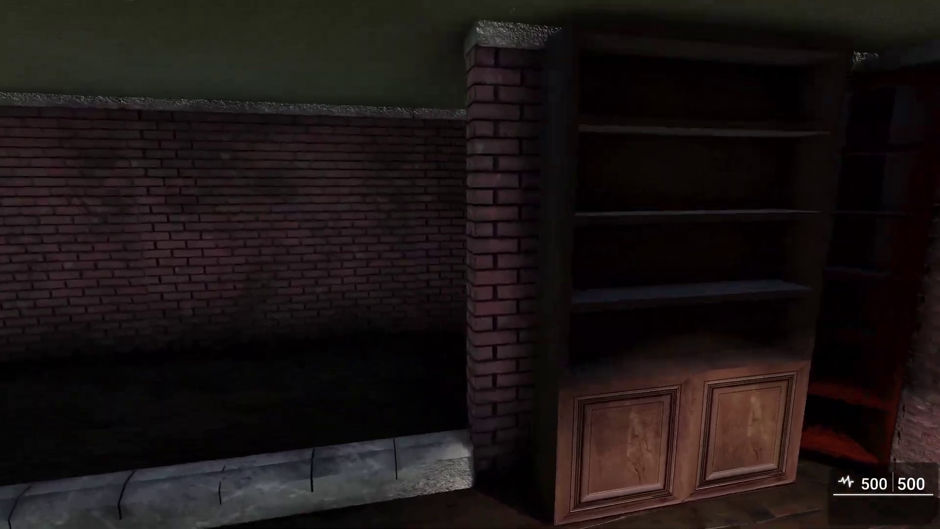
key(w)
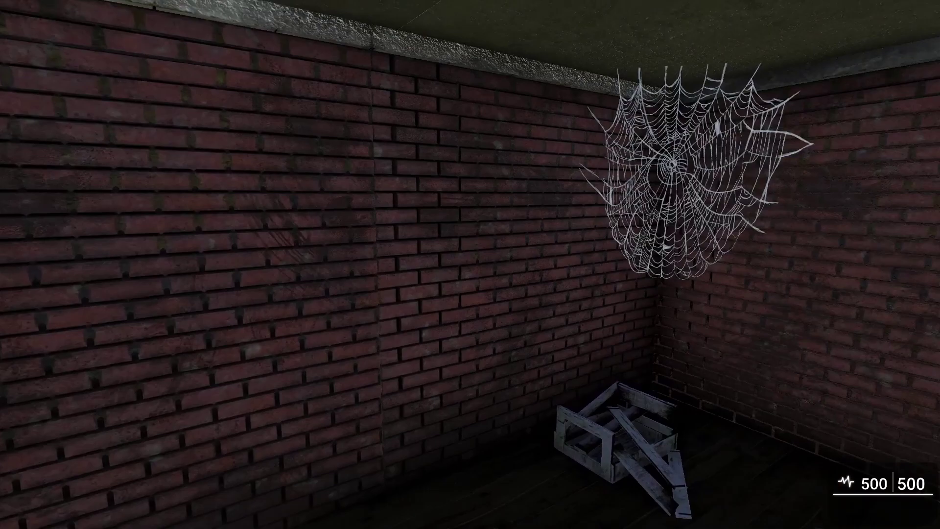
key(w)
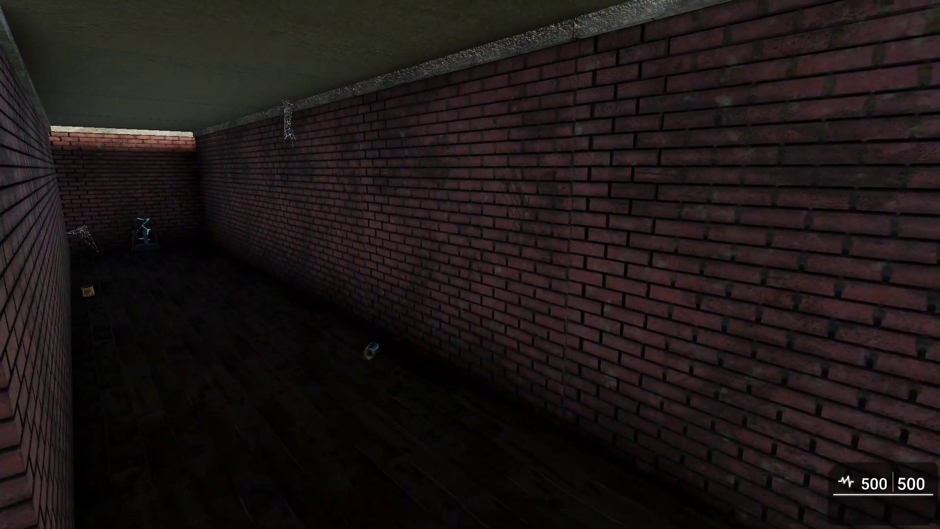
key(w)
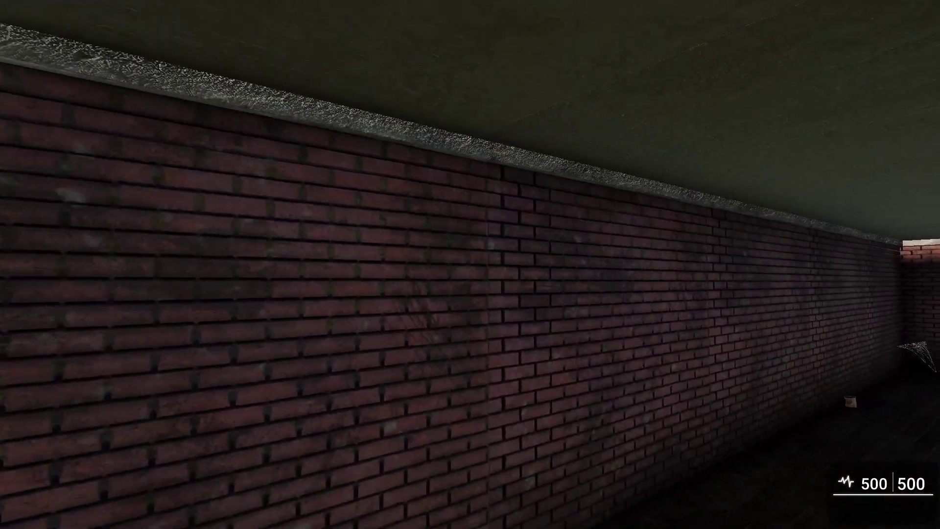
key(w)
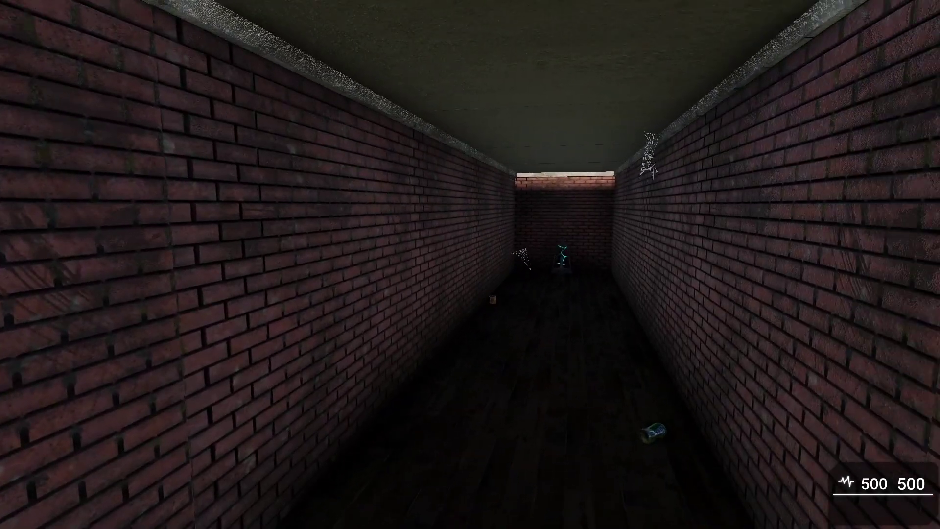
key(w)
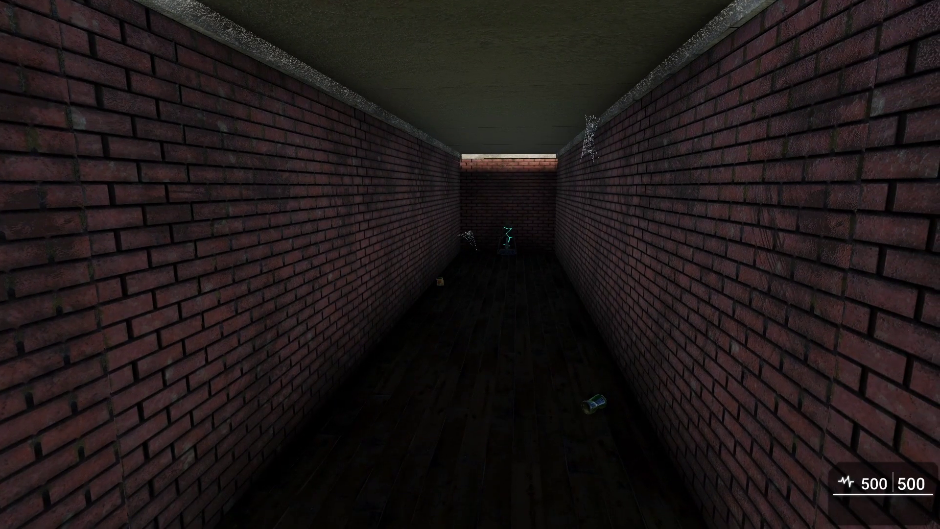
key(w)
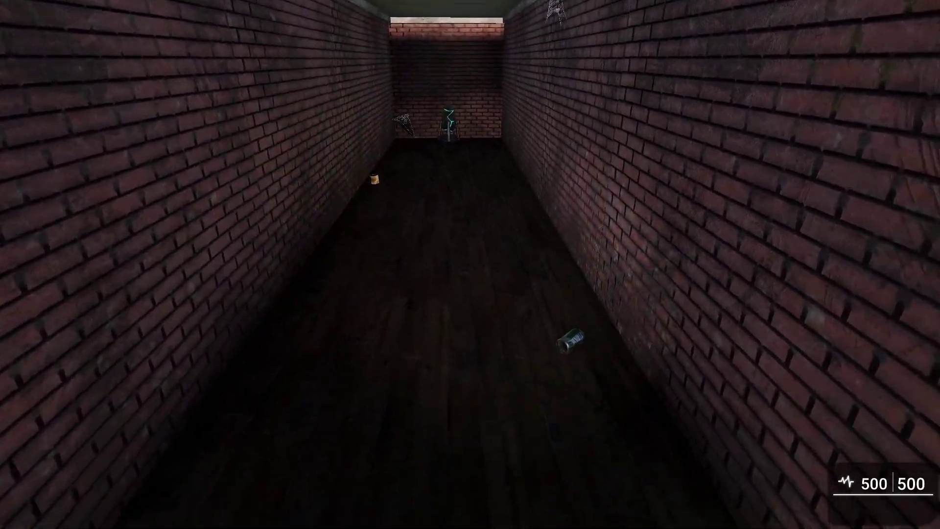
key(w)
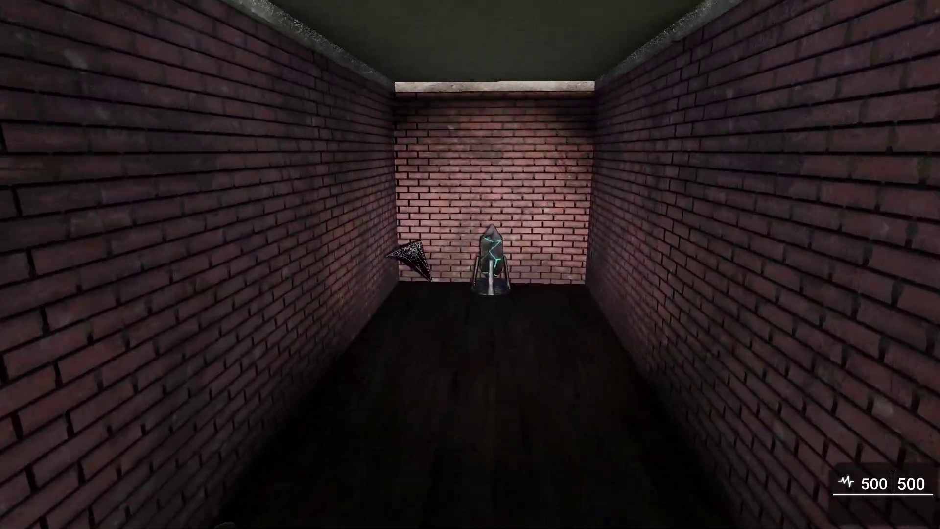
key(w)
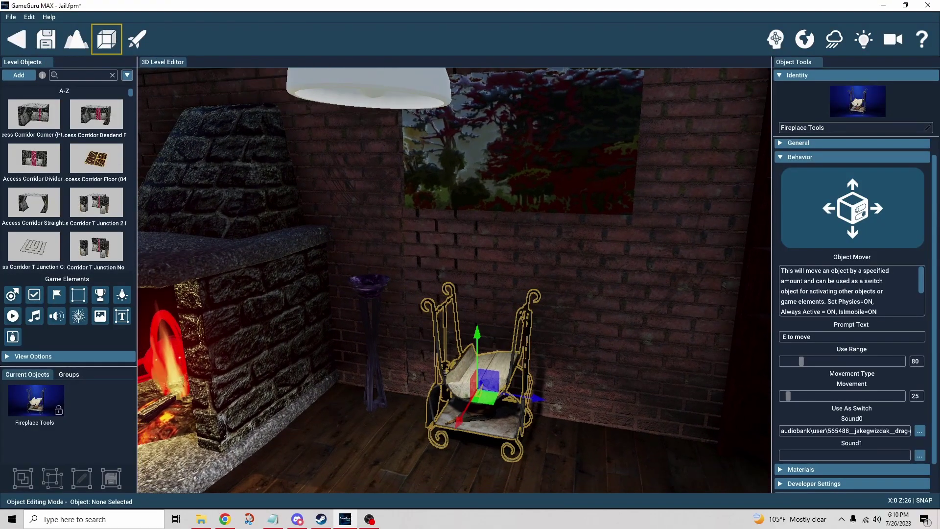
Orbit the editor view around the selected Fireplace Tools object.
mouse_move(487, 288)
right_down()
mouse_move(495, 301)
mouse_move(487, 287)
right_up()
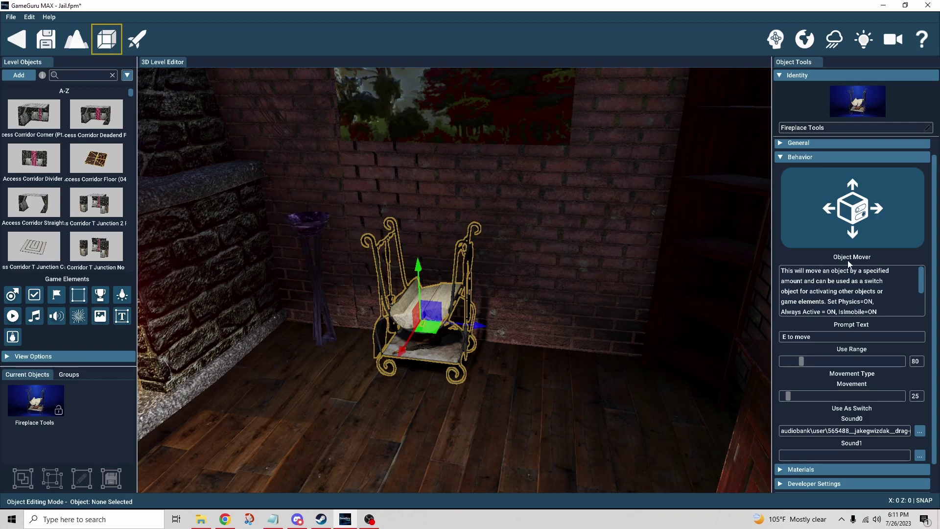
click(787, 157)
click(781, 145)
click(780, 145)
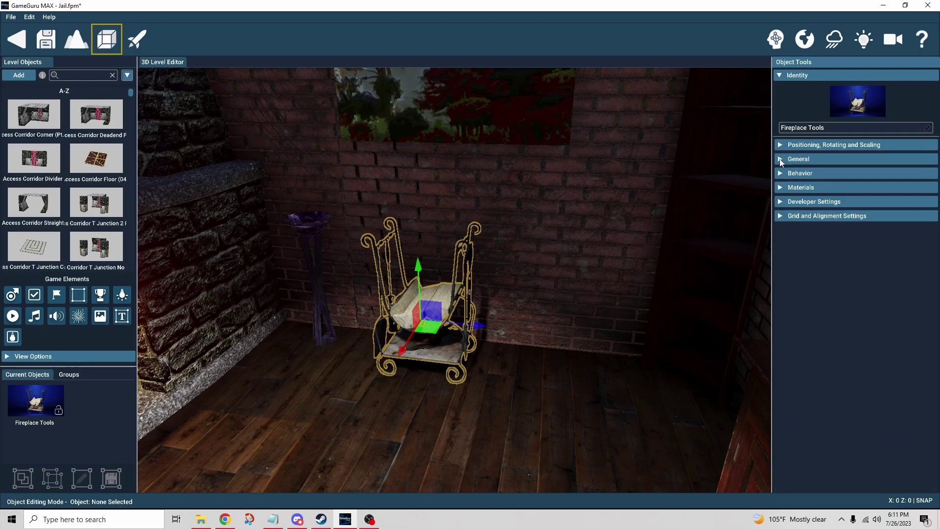
click(781, 160)
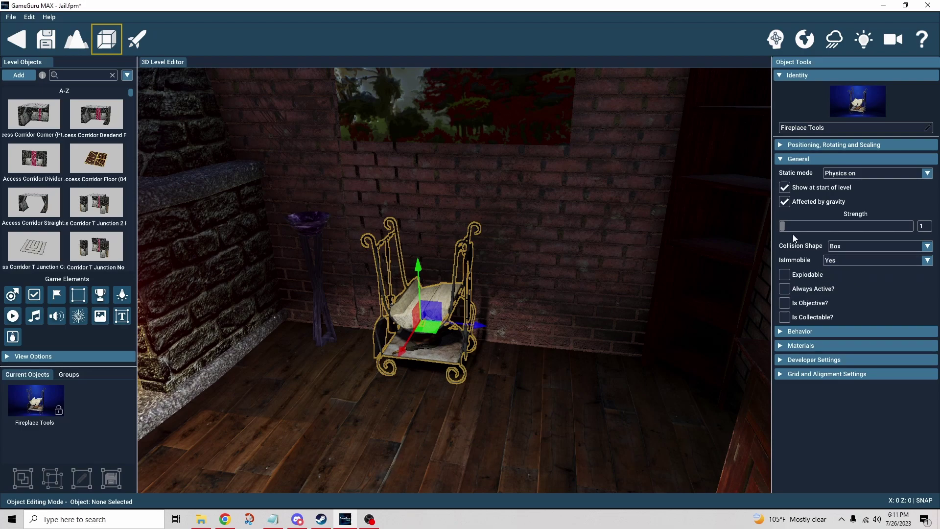
click(784, 274)
click(784, 274)
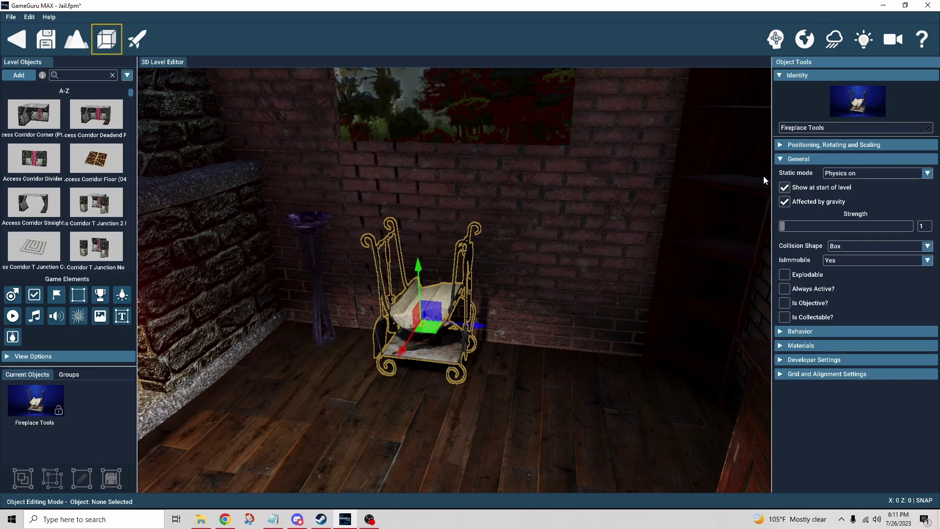
click(782, 160)
Show the Fireplace Tools' Object Mover settings and scroll down through them.
click(793, 173)
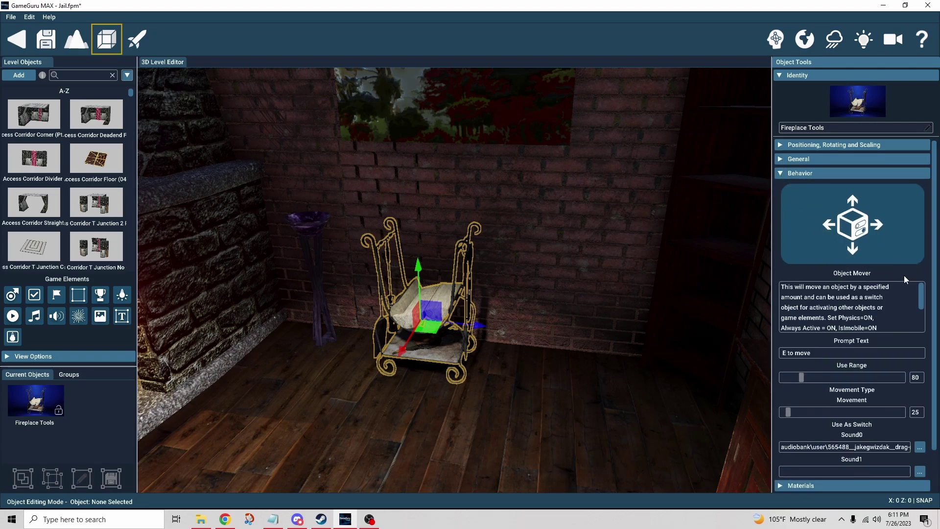
scroll(911, 275, down, 1)
scroll(911, 277, down, 1)
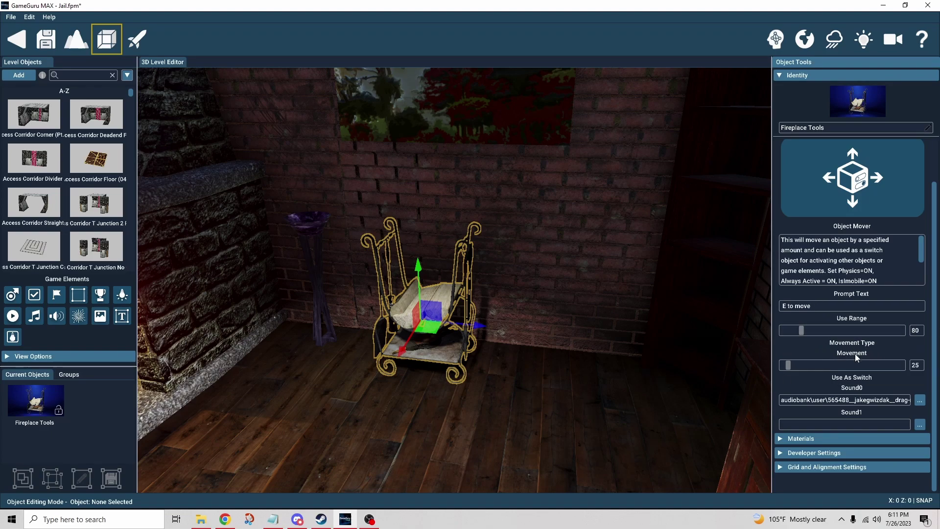
click(665, 388)
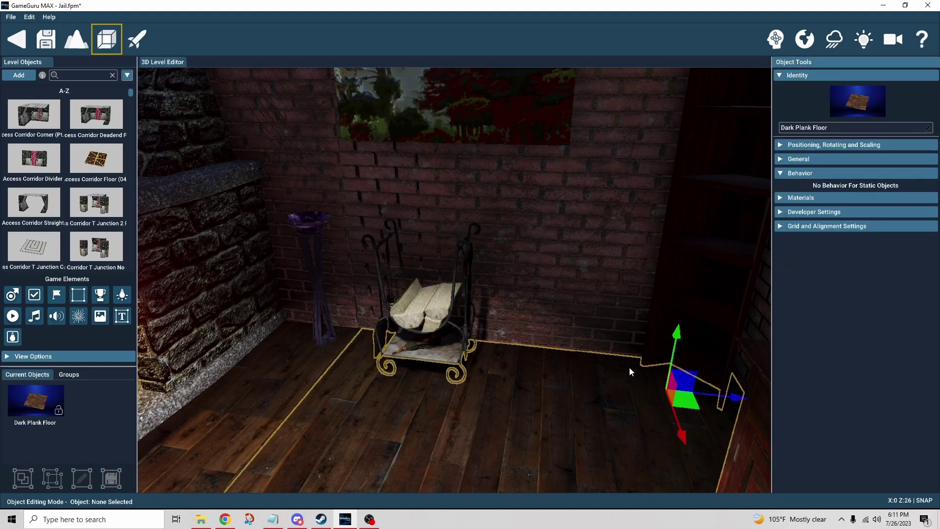
click(434, 319)
scroll(761, 362, down, 2)
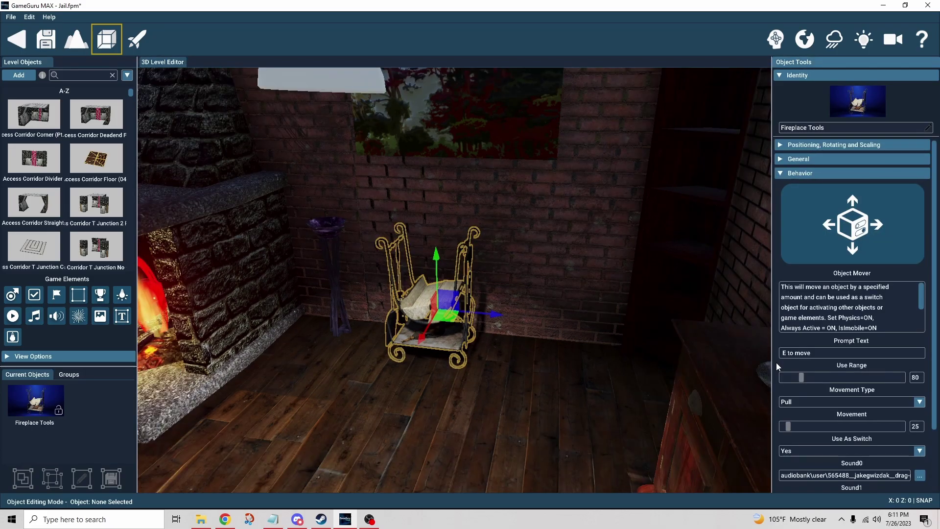
scroll(776, 362, down, 2)
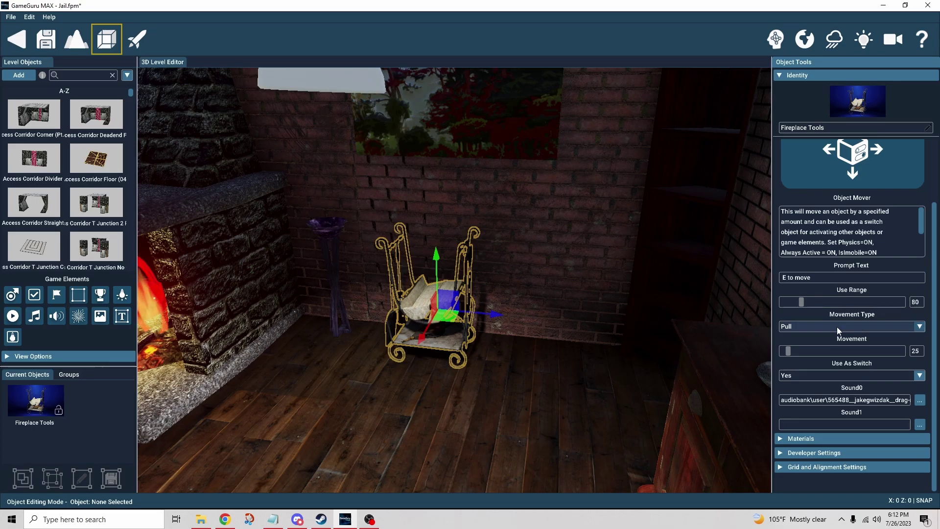
click(835, 326)
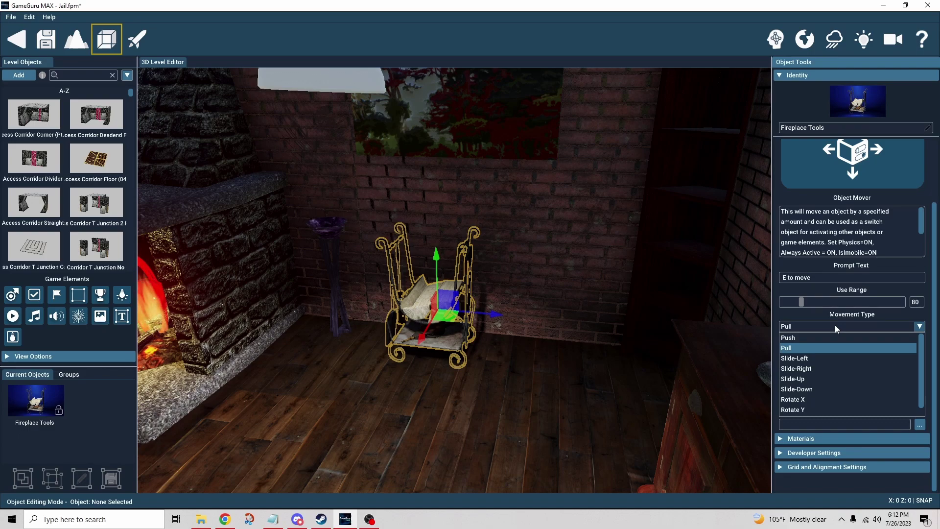
scroll(845, 373, down, 1)
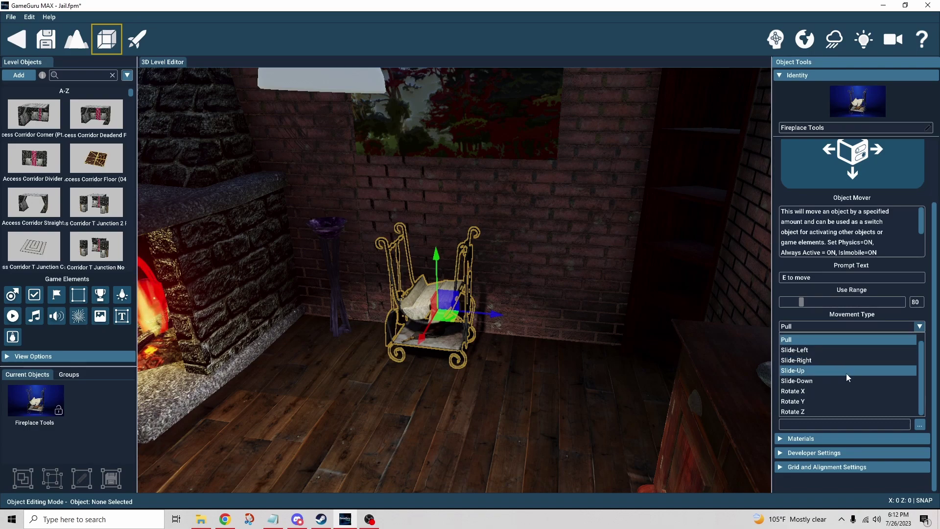
scroll(846, 377, up, 1)
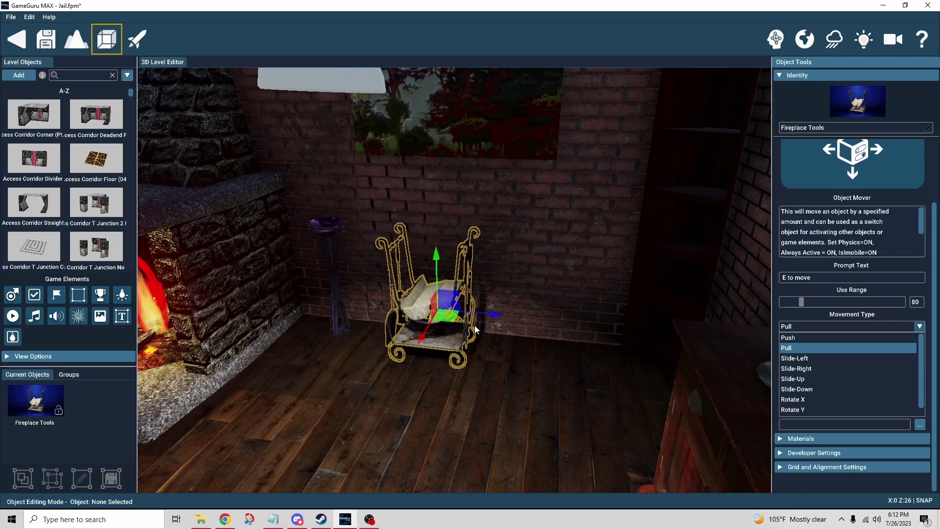
right_drag(513, 336, 537, 360)
click(376, 362)
key(s)
key(w)
key(a)
key(s)
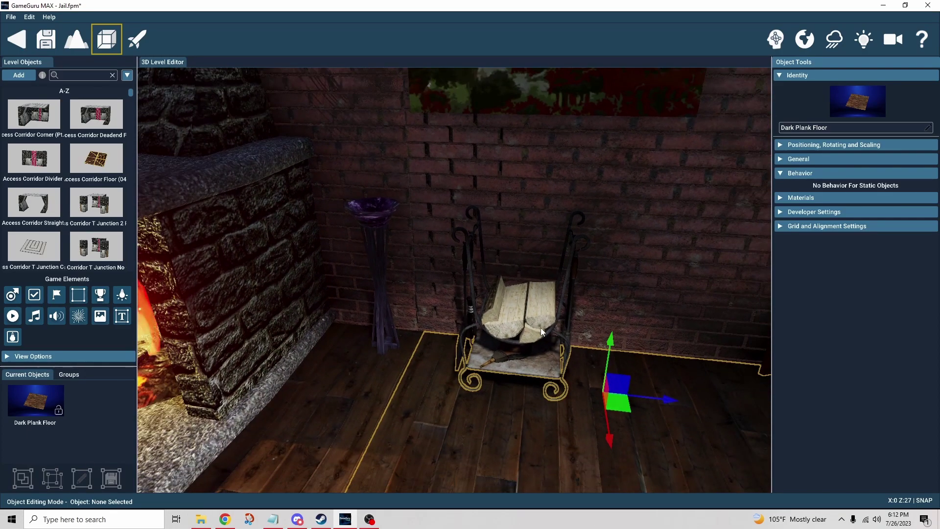
right_drag(624, 309, 570, 348)
click(485, 343)
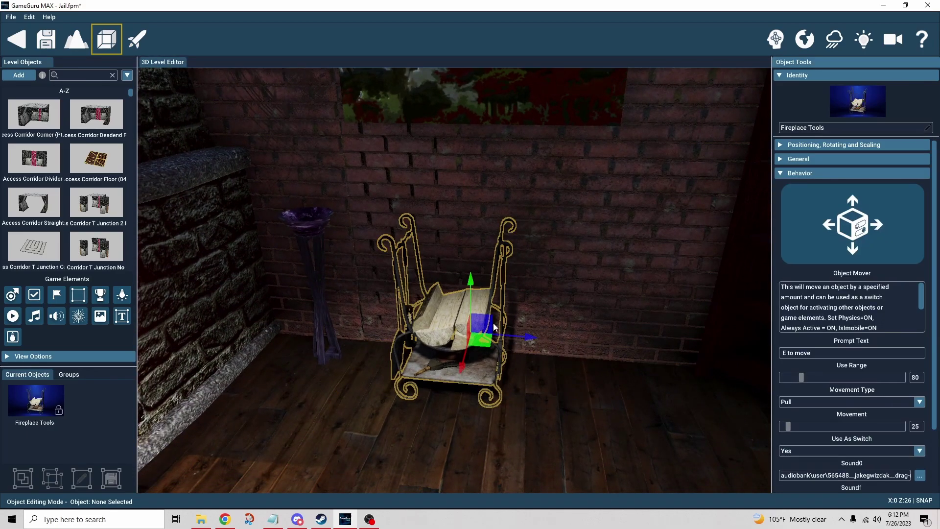
click(800, 401)
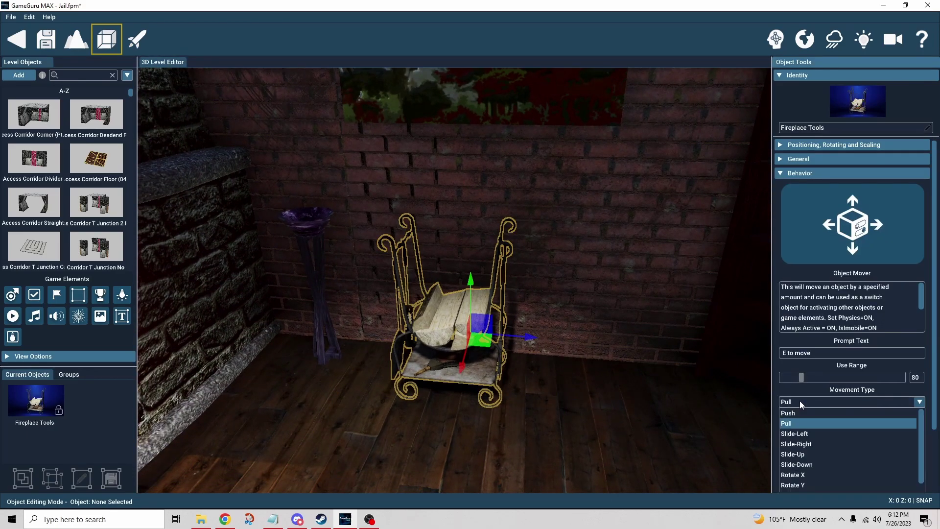
scroll(805, 476, down, 1)
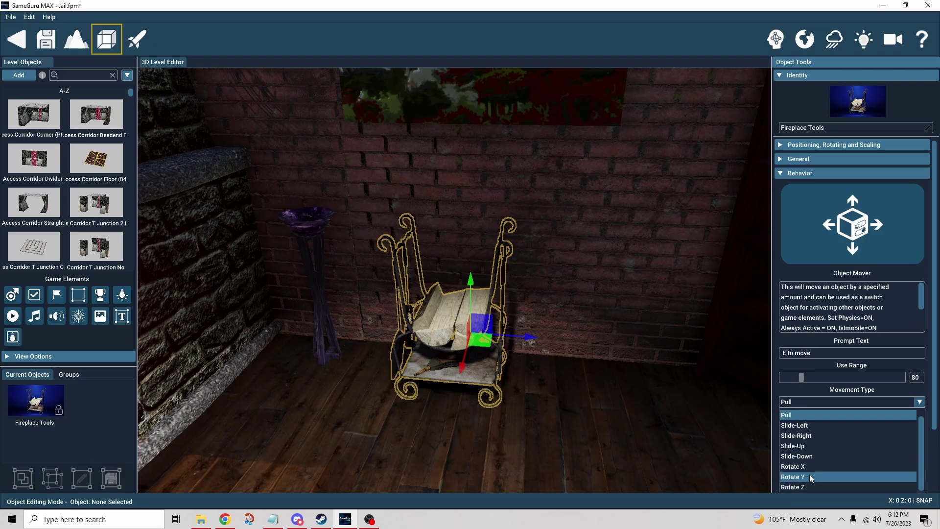
click(532, 455)
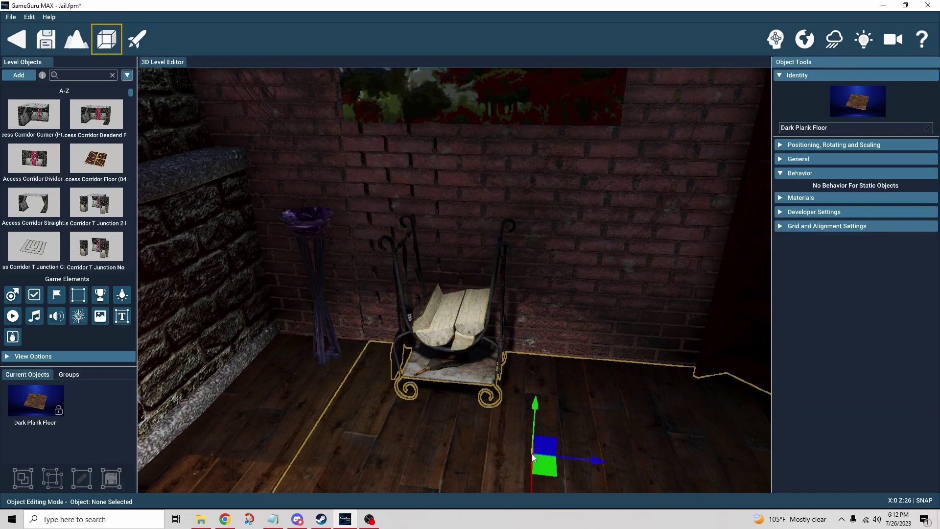
right_drag(532, 454, 514, 453)
key(s)
scroll(547, 450, down, 1)
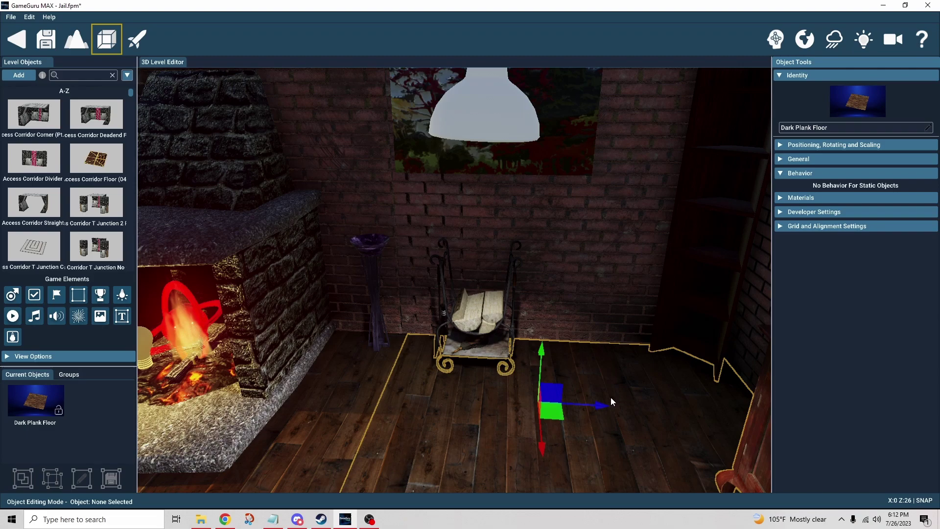
click(482, 338)
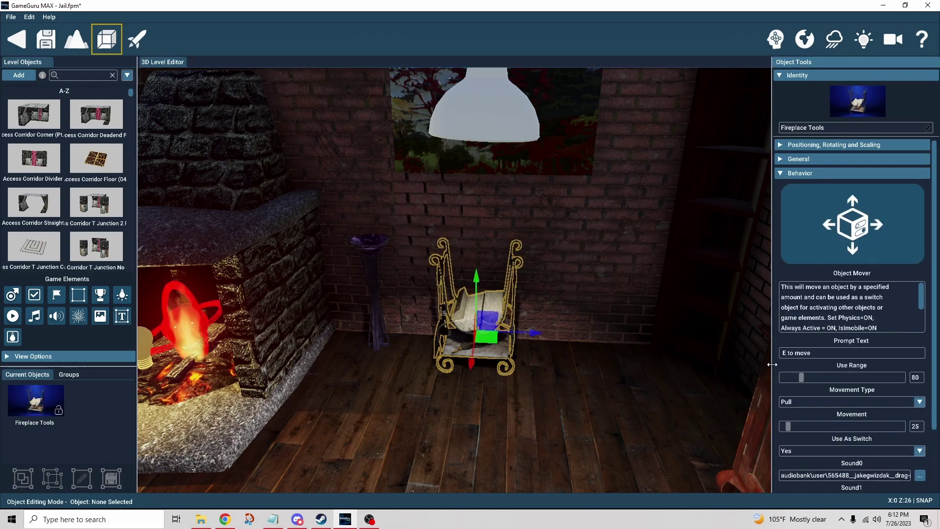
Leave Fireplace Tools' Use As Switch on Yes, then turn the view toward the fireplace.
scroll(781, 367, down, 3)
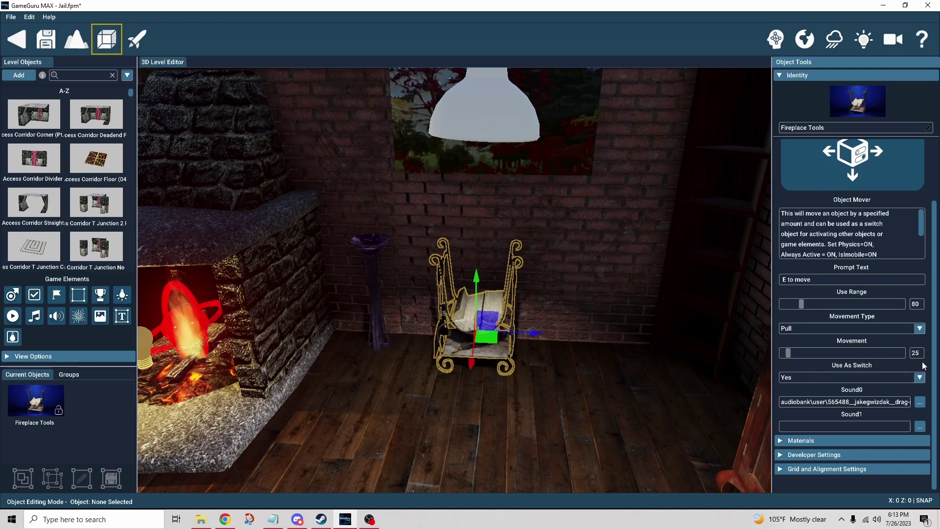
click(856, 378)
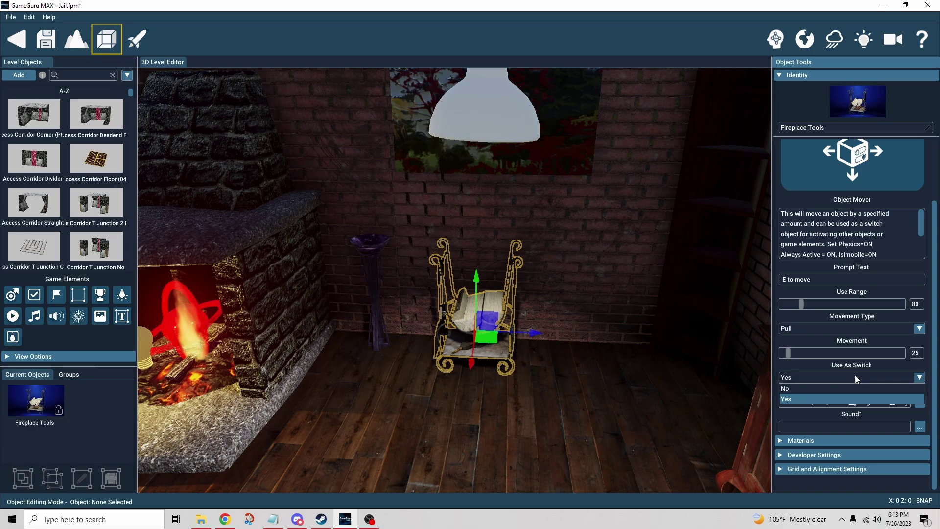
click(683, 414)
right_drag(683, 414, 484, 377)
click(775, 38)
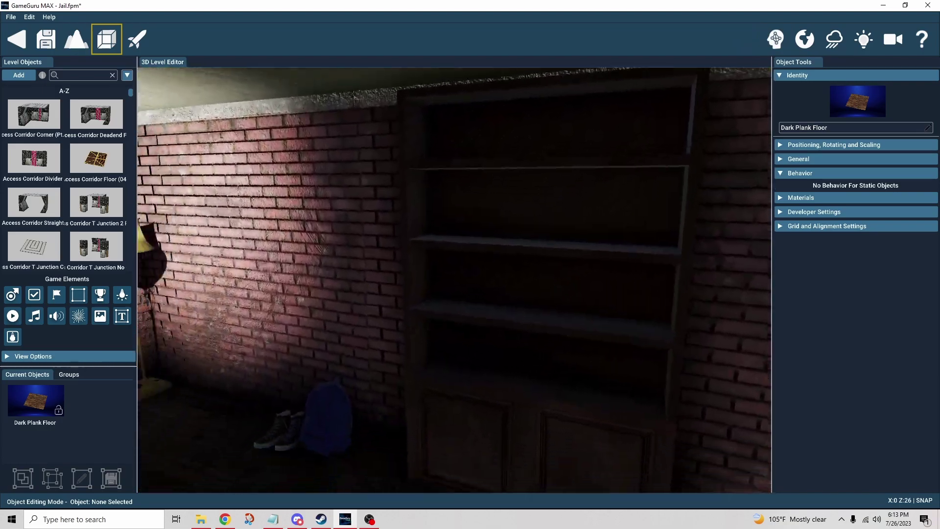
Fly down the corridor and select the glowing obelisk to show its Object Mover settings.
key(w)
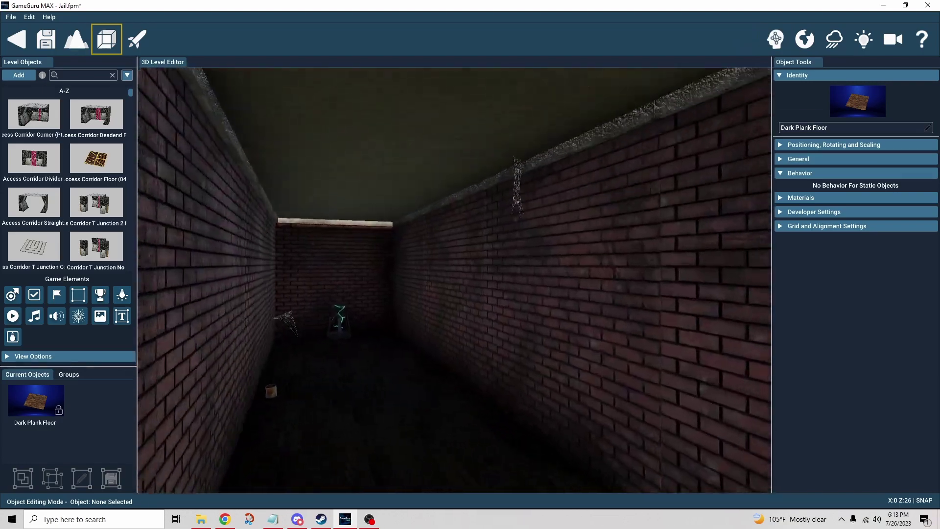
key(w)
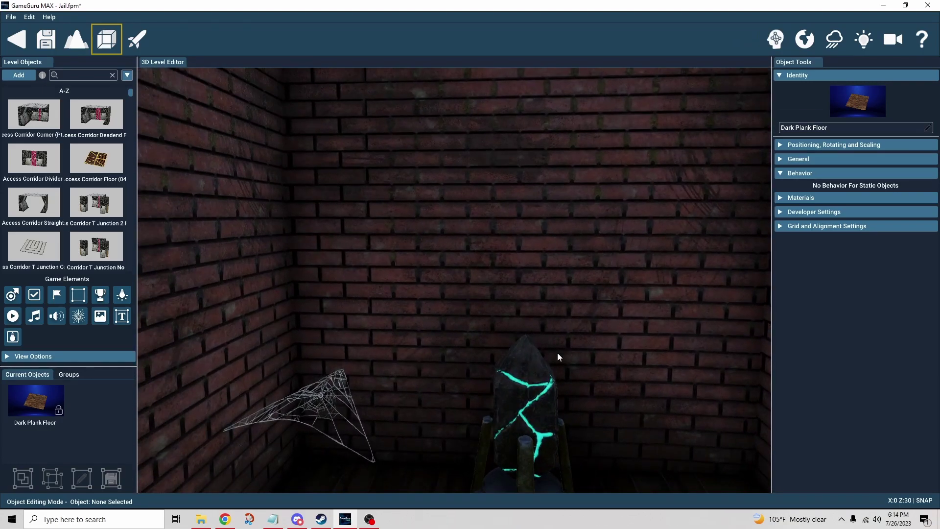
right_drag(557, 352, 545, 343)
click(513, 308)
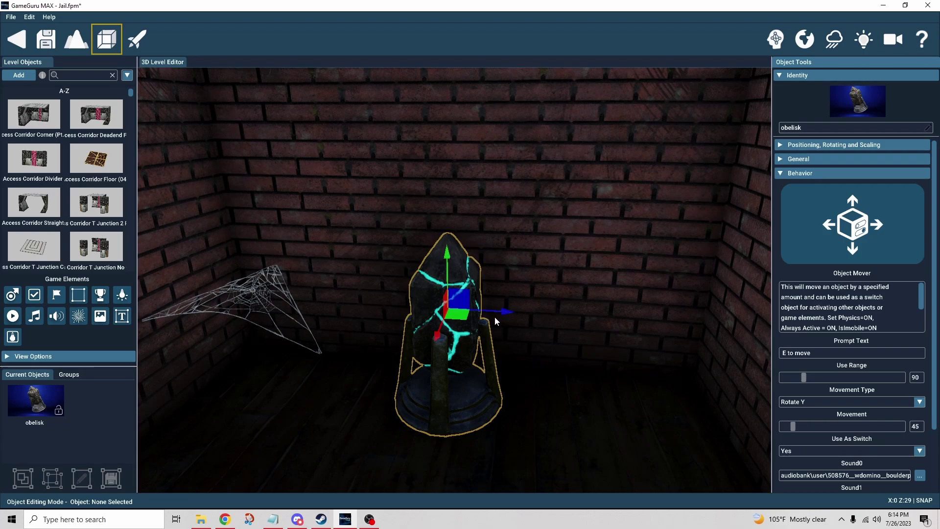
Scroll the obelisk's settings down to the Sound1 field and tilt the view above it.
scroll(783, 394, down, 1)
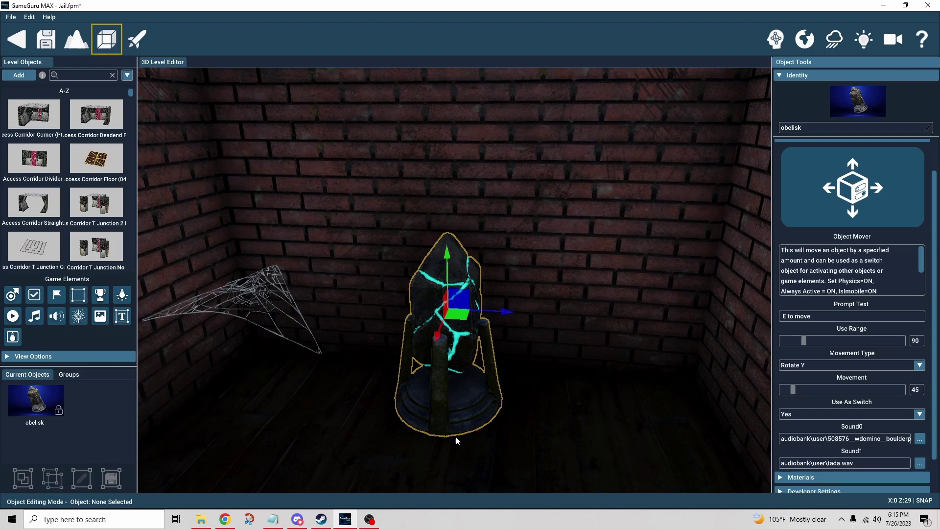
right_drag(455, 436, 464, 362)
Turn on Visual Logic Connections and swing the view onto the obelisk's link line.
click(776, 39)
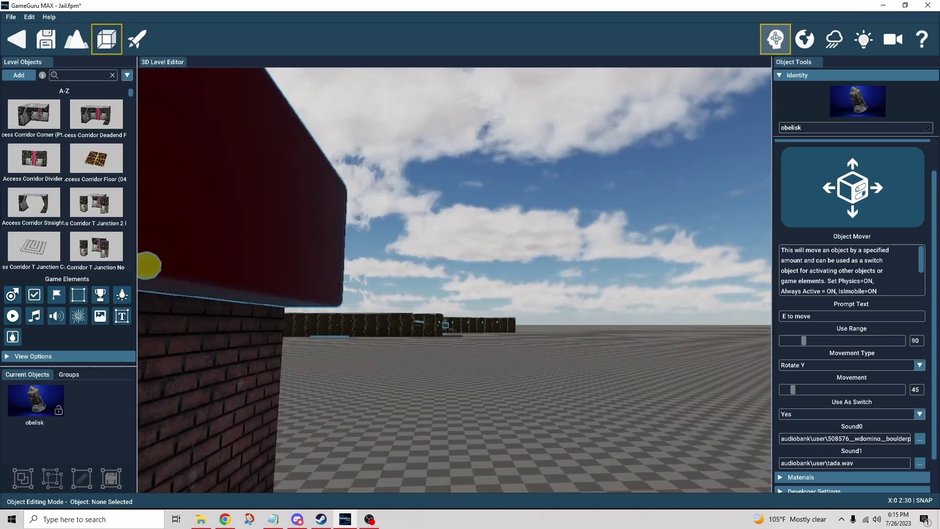
key(w)
right_drag(454, 280, 323, 338)
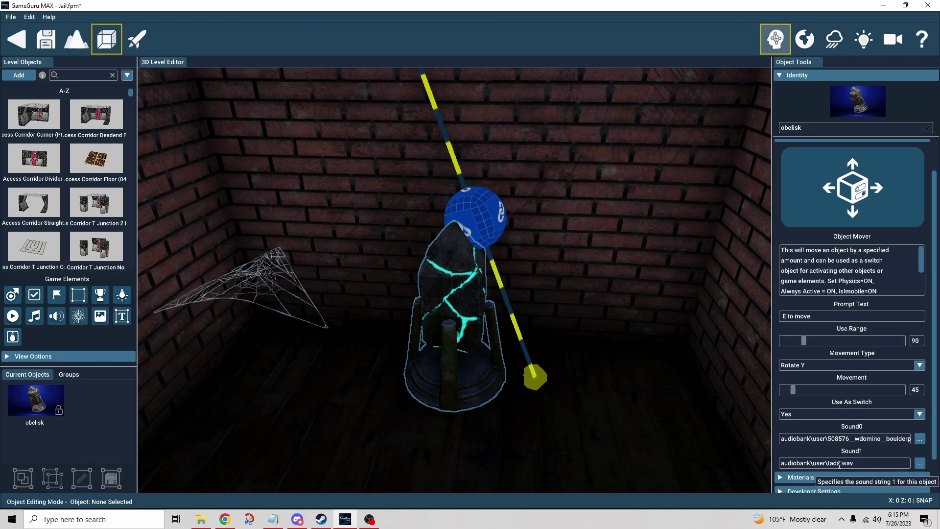
Deselect the obelisk and fly up out through the roof for an outdoor overview.
click(606, 434)
key(s)
mouse_move(605, 430)
right_down()
mouse_move(617, 429)
mouse_move(568, 428)
mouse_move(589, 430)
right_up()
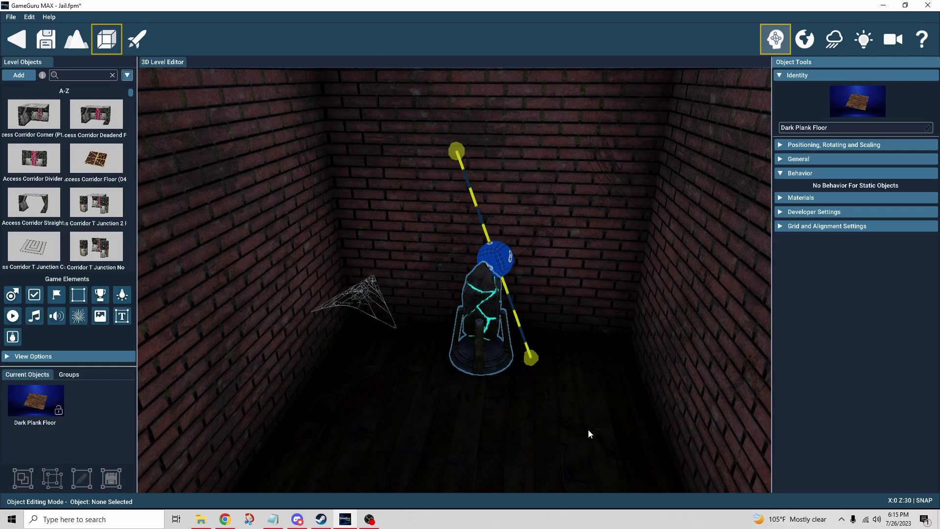
mouse_move(589, 427)
right_down()
mouse_move(618, 411)
mouse_move(734, 416)
mouse_move(646, 416)
mouse_move(643, 382)
mouse_move(699, 357)
mouse_move(749, 352)
mouse_move(589, 427)
right_up()
key(s)
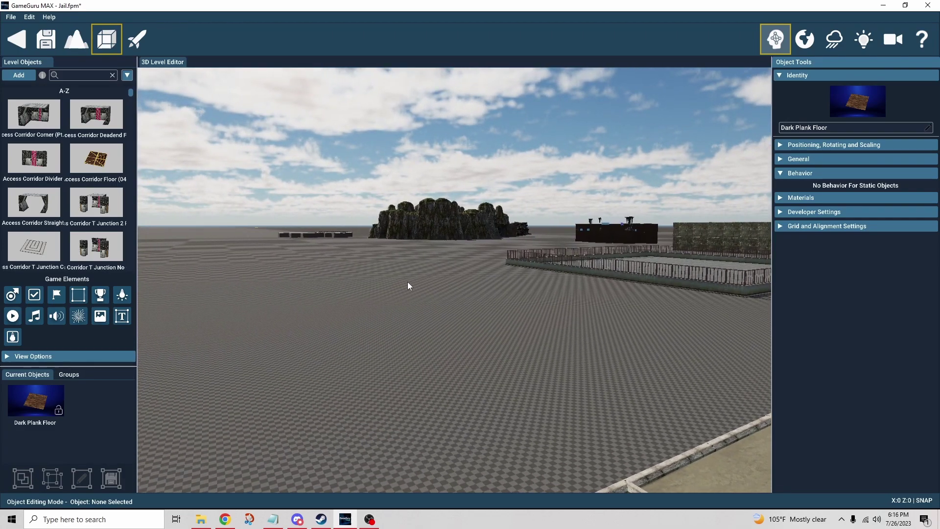
Fly over the jail roof, drop through it, and move along the cobwebbed corridor toward the obelisk.
right_drag(403, 293, 412, 291)
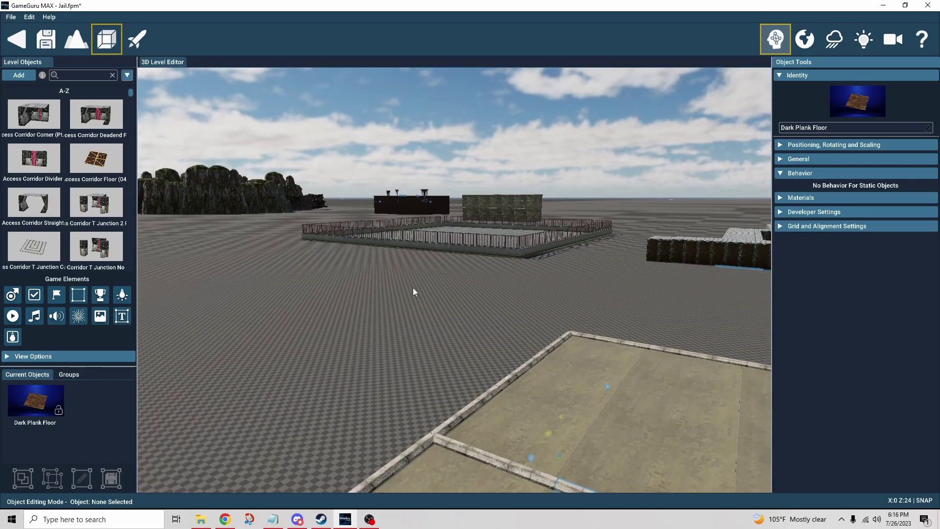
right_drag(296, 169, 295, 169)
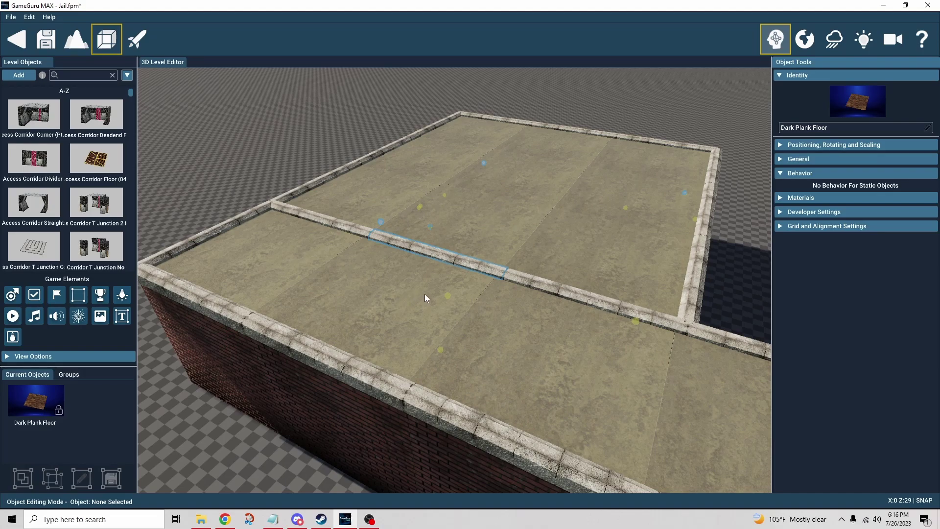
right_drag(424, 294, 424, 294)
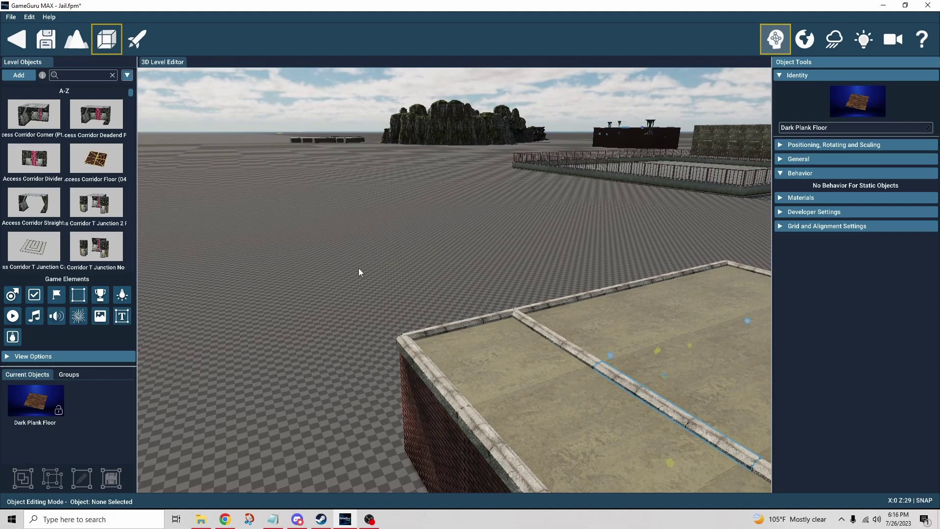
right_drag(359, 271, 362, 272)
key(w)
right_drag(296, 307, 295, 306)
key(w)
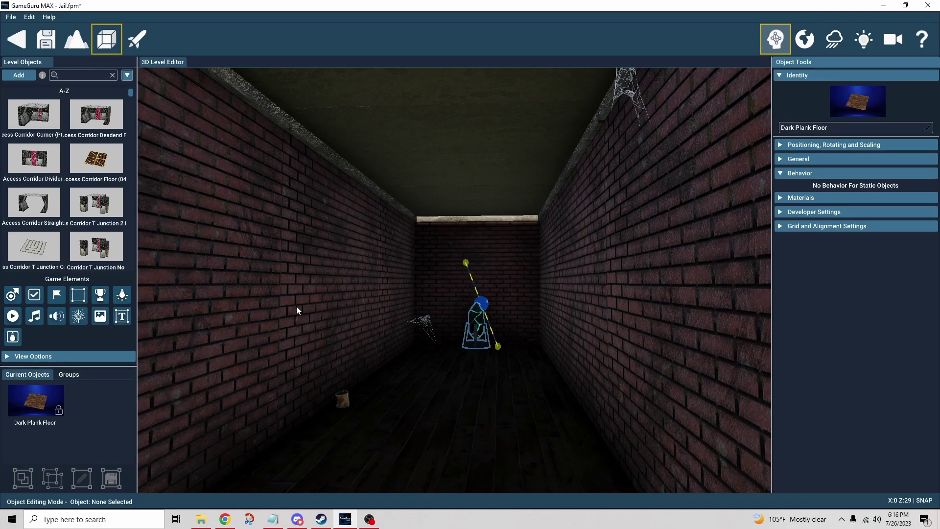
Turn off Visual Logic Connections so the obelisk at the corridor's end shows no link line.
key(w)
right_drag(454, 279, 470, 306)
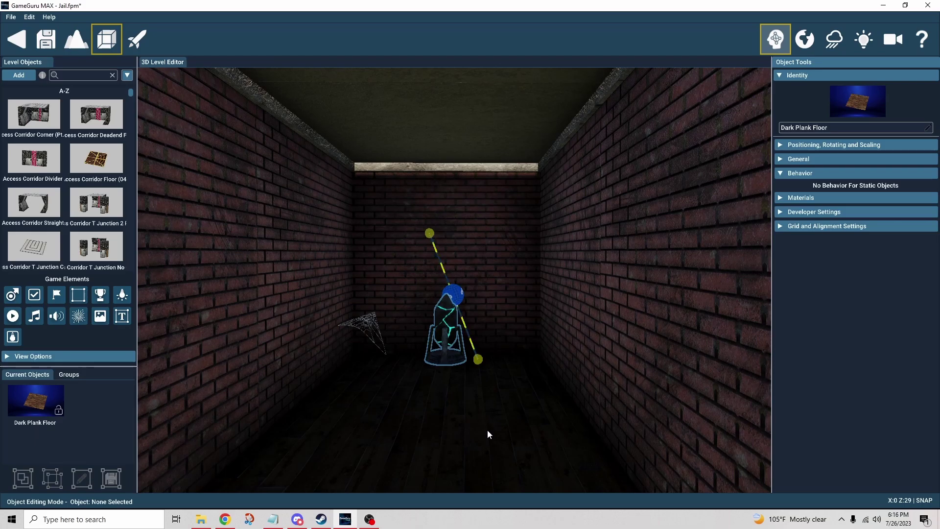
click(775, 38)
right_drag(678, 303, 629, 354)
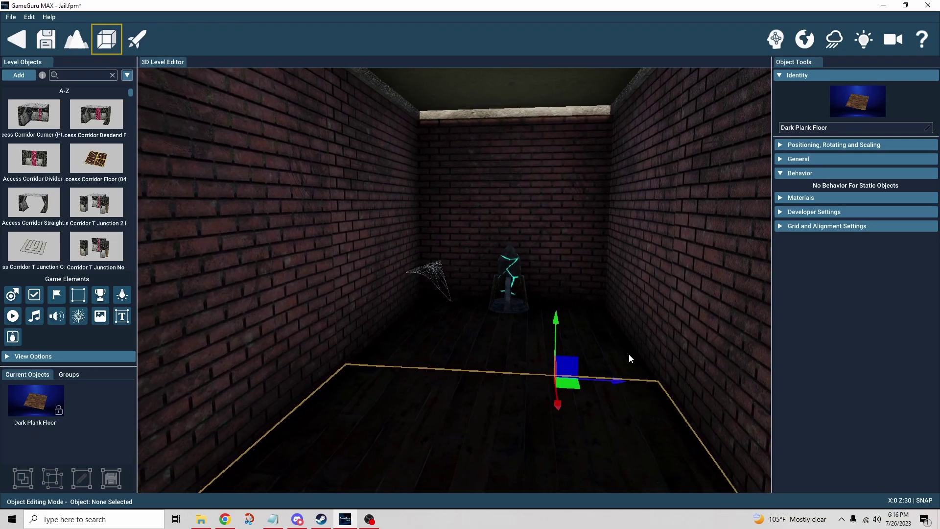